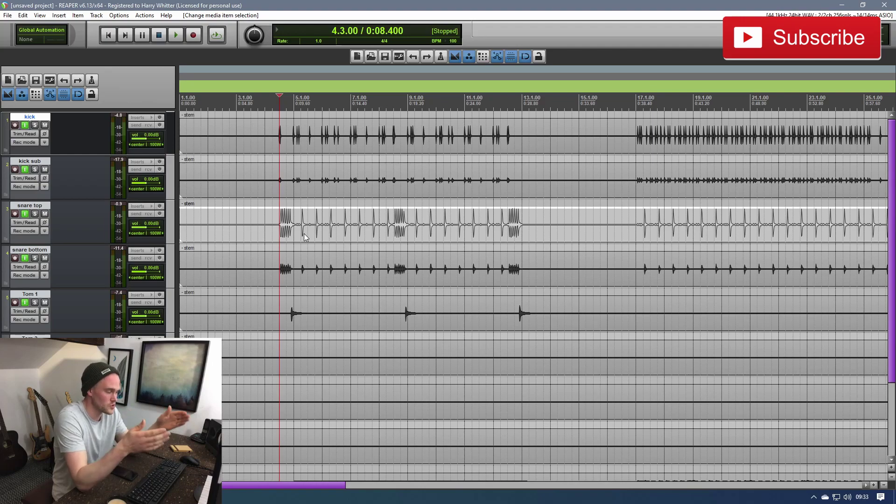
Step: Solo the snare top track and play it from 3.4.00, just before the first snare hits
{"action": "left_click", "coordinate": [92, 237]}
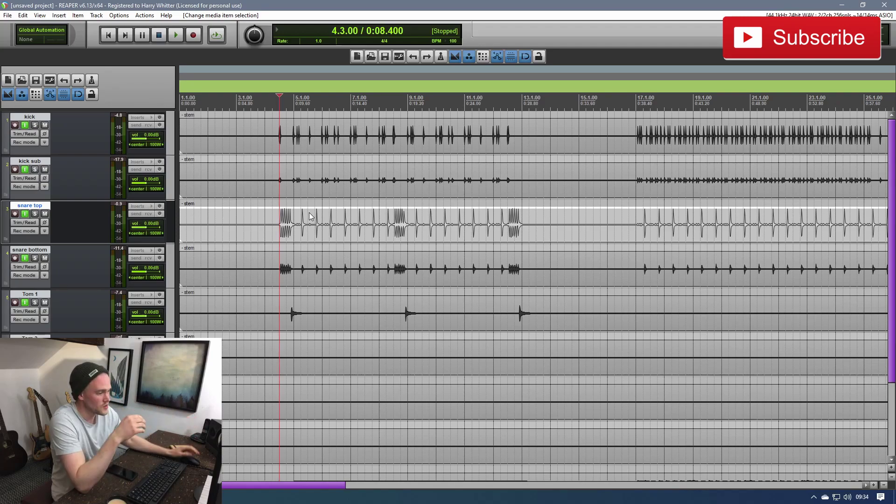
{"action": "left_click", "coordinate": [259, 229]}
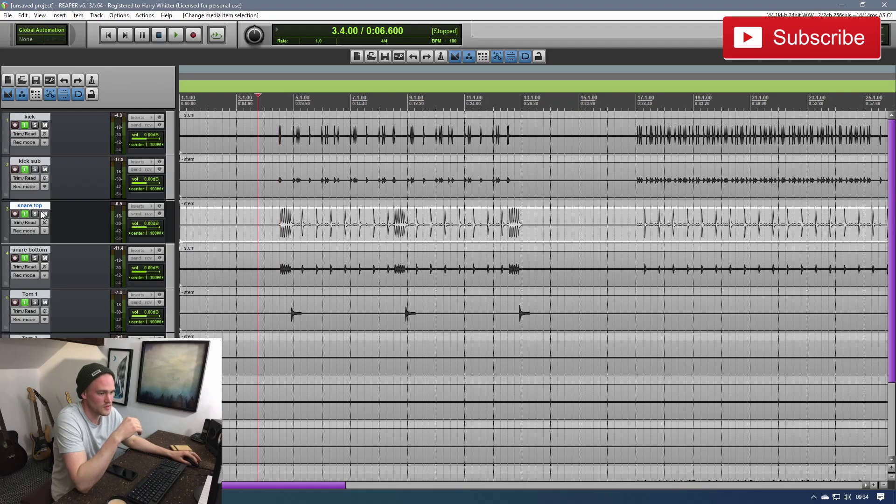
{"action": "key", "text": "F6"}
{"action": "key", "text": "space"}
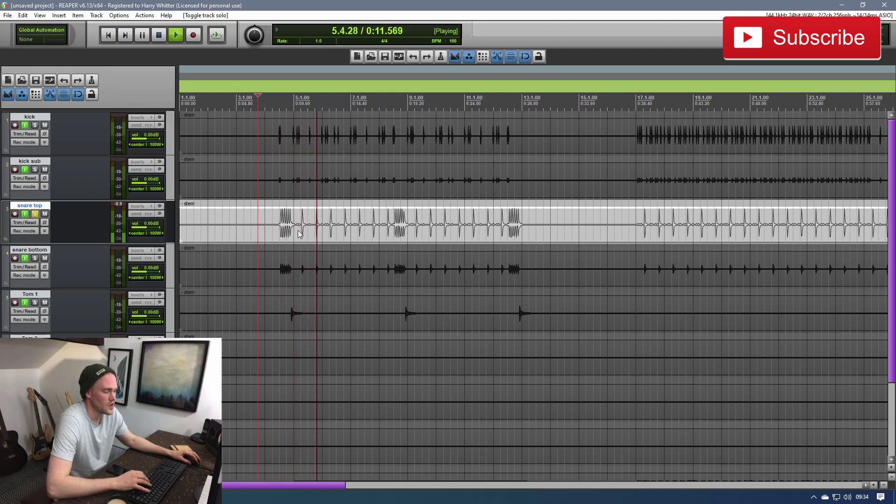
{"action": "key", "text": "space"}
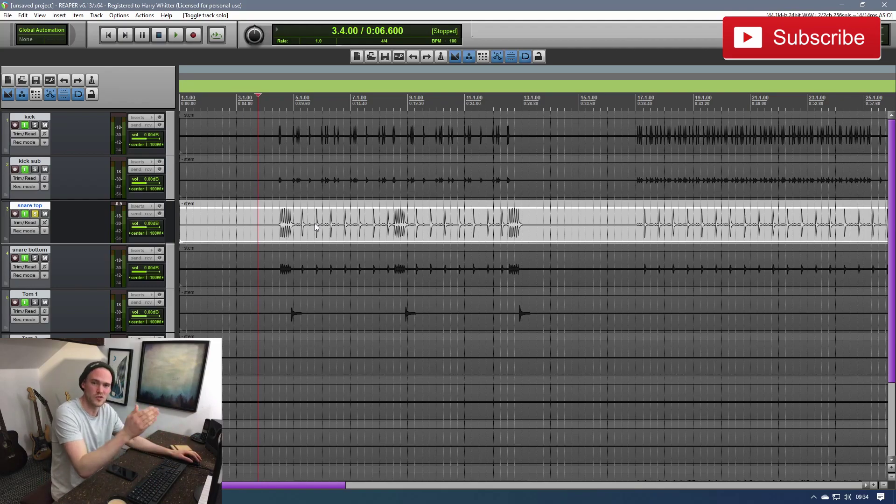
Step: Duplicate the snare top track and take the original out of solo
{"action": "right_click", "coordinate": [78, 220]}
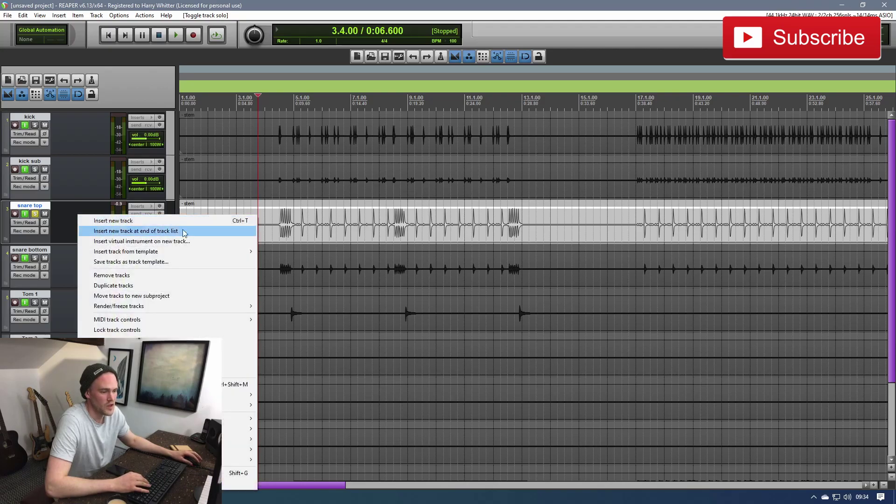
{"action": "left_click", "coordinate": [113, 285]}
{"action": "left_click", "coordinate": [58, 222]}
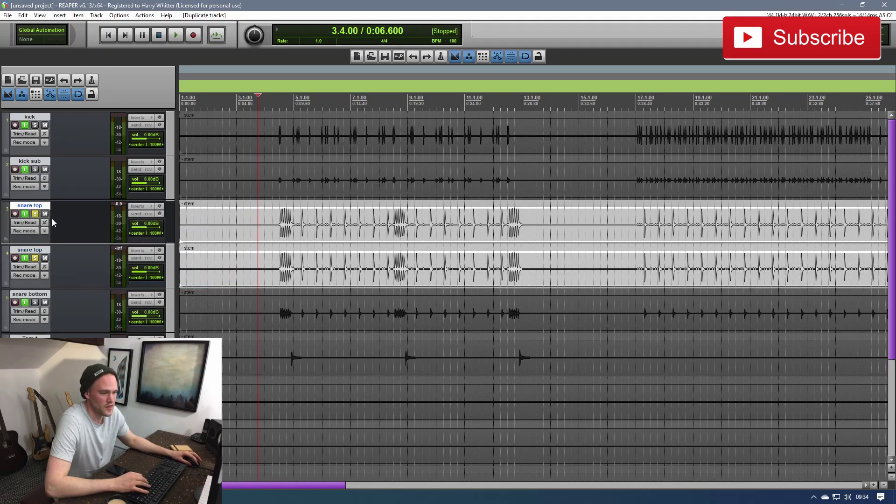
{"action": "left_click", "coordinate": [34, 213]}
Step: Rename the duplicated snare top track as "snare sample"
{"action": "double_click", "coordinate": [44, 250]}
{"action": "type", "text": "sn"}
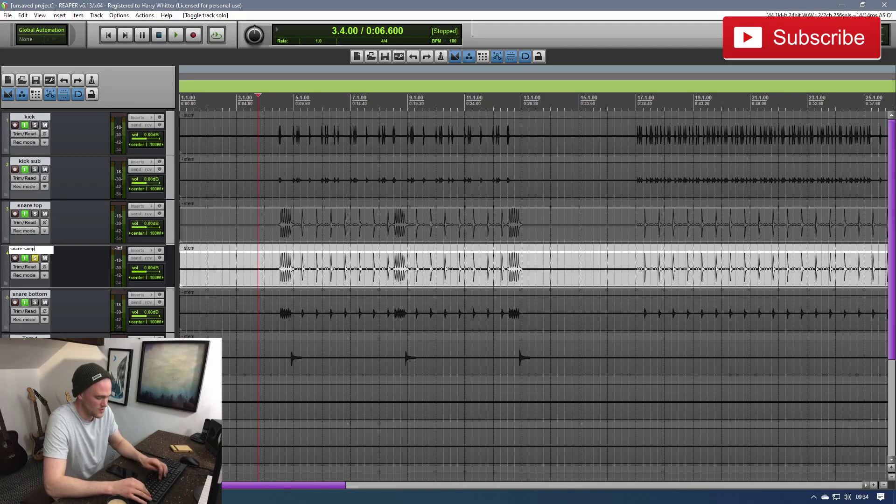
{"action": "key", "text": "Return"}
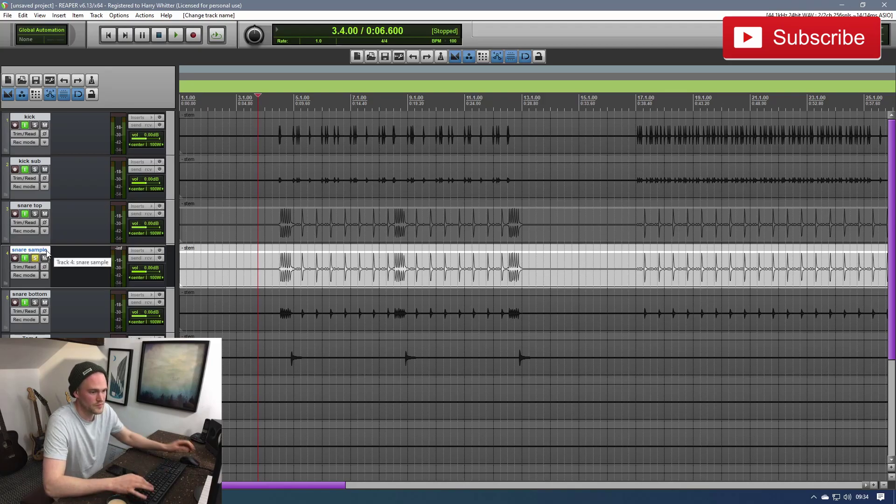
Step: Start a dynamic split on the snare sample track's media item and examine its first hits around 4.3.00
{"action": "left_click", "coordinate": [273, 312]}
{"action": "left_click", "coordinate": [263, 282]}
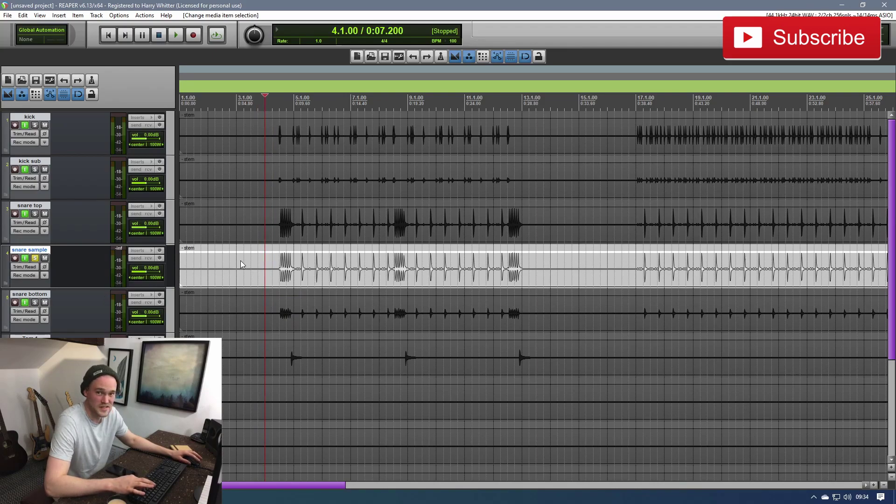
{"action": "key", "text": "d"}
{"action": "left_click_drag", "start_coordinate": [199, 142], "coordinate": [128, 101]}
{"action": "left_click", "coordinate": [307, 146]}
{"action": "left_click", "coordinate": [279, 99]}
{"action": "scroll", "coordinate": [315, 161], "scroll_direction": "up", "scroll_amount": 8}
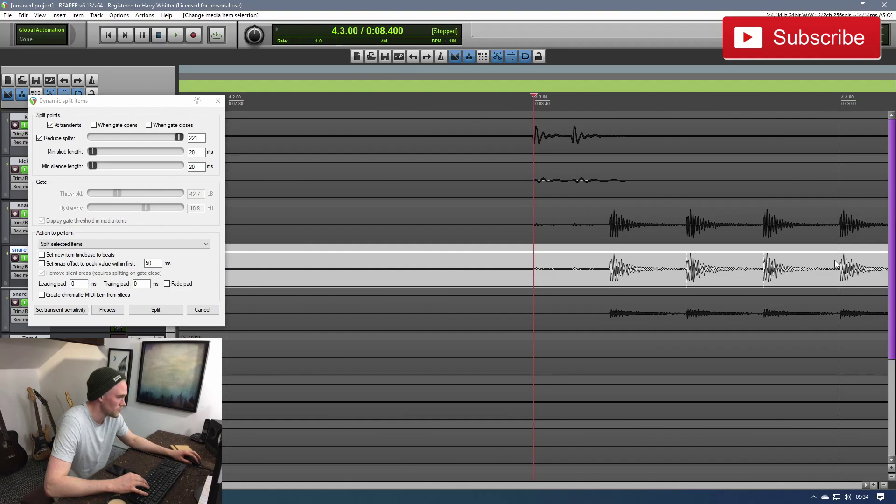
{"action": "scroll", "coordinate": [822, 273], "scroll_direction": "down", "scroll_amount": 6}
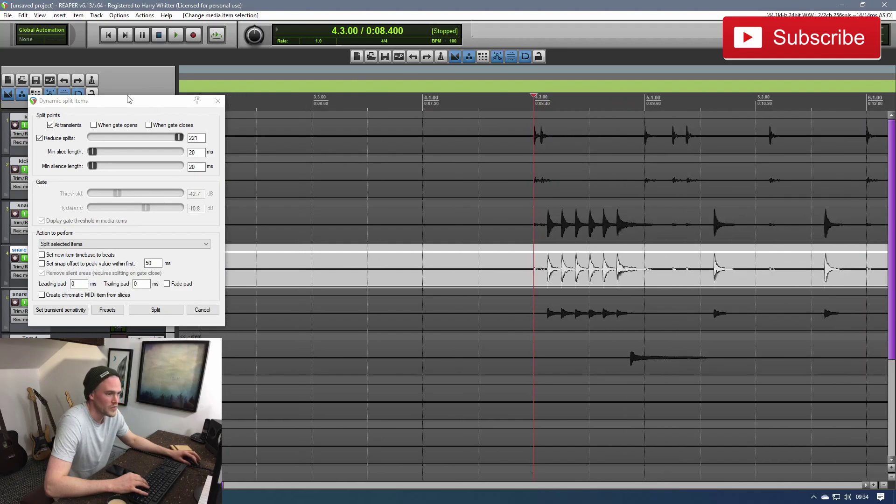
{"action": "left_click_drag", "start_coordinate": [128, 106], "coordinate": [363, 108]}
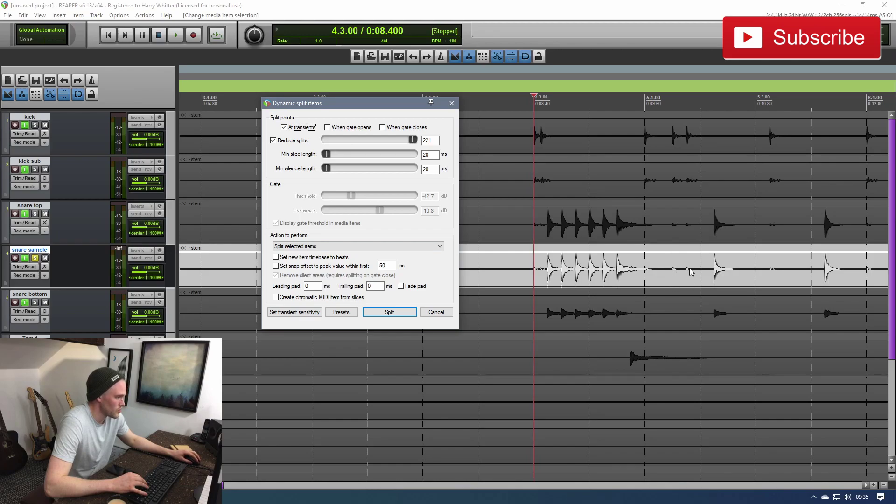
Step: Set the transient detection sensitivity to about 50.8% for the dynamic split
{"action": "left_click", "coordinate": [295, 312]}
{"action": "left_click_drag", "start_coordinate": [392, 223], "coordinate": [436, 239]}
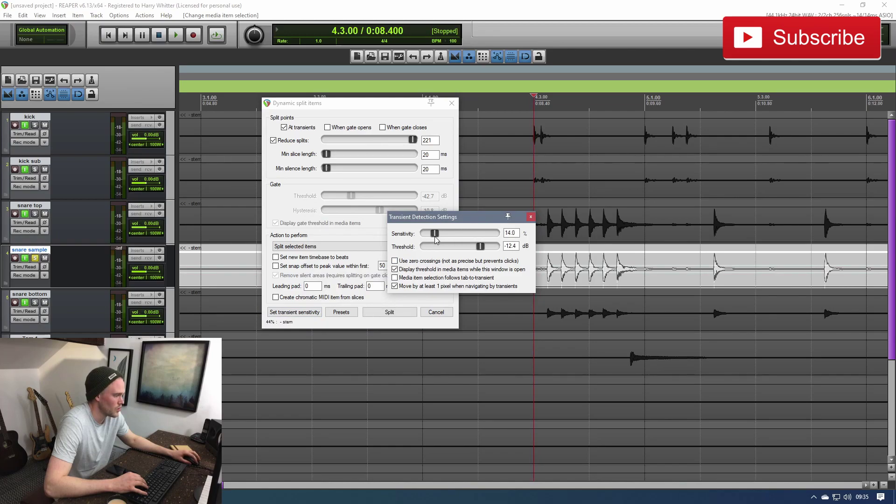
{"action": "mouse_move", "coordinate": [455, 236]}
{"action": "left_mouse_down"}
{"action": "mouse_move", "coordinate": [470, 236]}
{"action": "mouse_move", "coordinate": [458, 235]}
{"action": "left_mouse_up"}
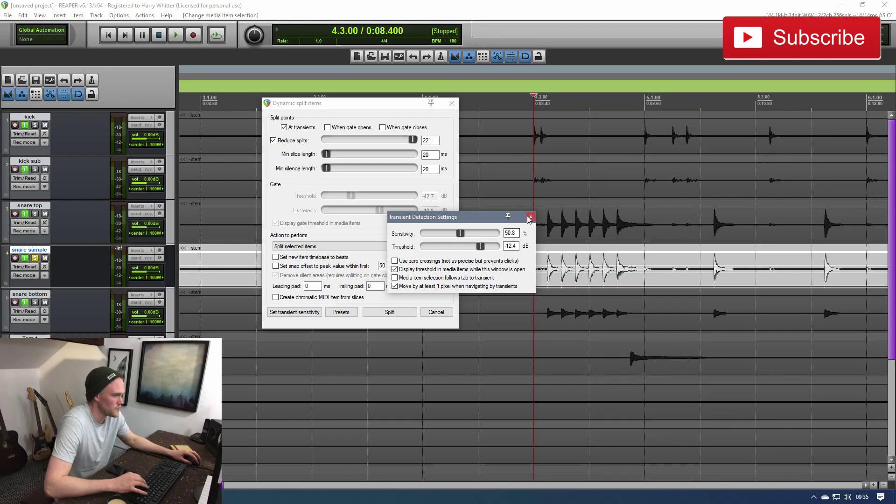
{"action": "left_click", "coordinate": [530, 216]}
Step: Split the snare sample item at its transients and check the slices along the track
{"action": "left_click", "coordinate": [378, 312]}
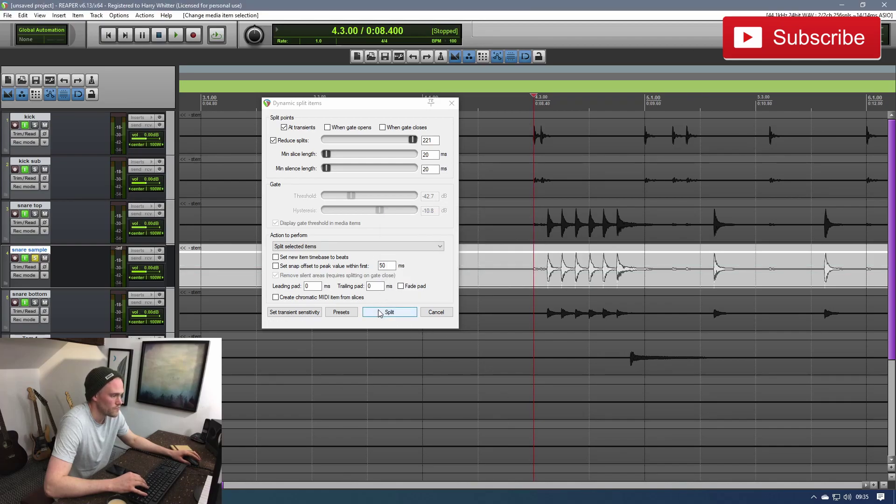
{"action": "scroll", "coordinate": [623, 316], "scroll_direction": "up", "scroll_amount": 2}
{"action": "scroll", "coordinate": [618, 317], "scroll_direction": "down", "scroll_amount": 2}
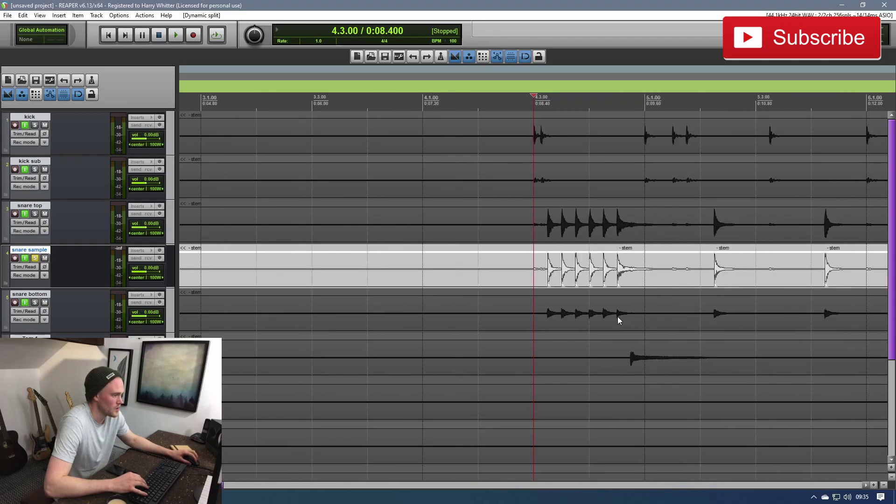
{"action": "left_click_drag", "start_coordinate": [217, 487], "coordinate": [242, 490]}
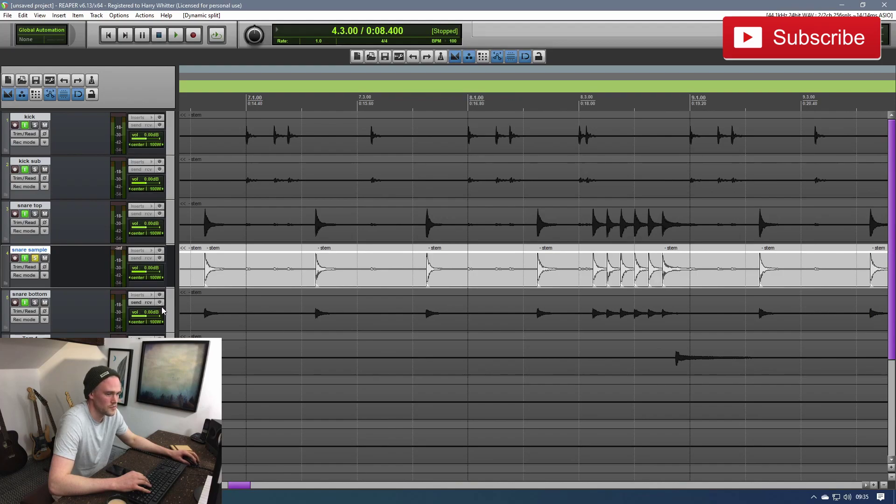
Step: Replace the source of all slices on the snare sample track with UDRUM BRASS_SINGLE SHOT_WITH ROOM.wav from D:\DrumSamples
{"action": "left_click", "coordinate": [70, 263]}
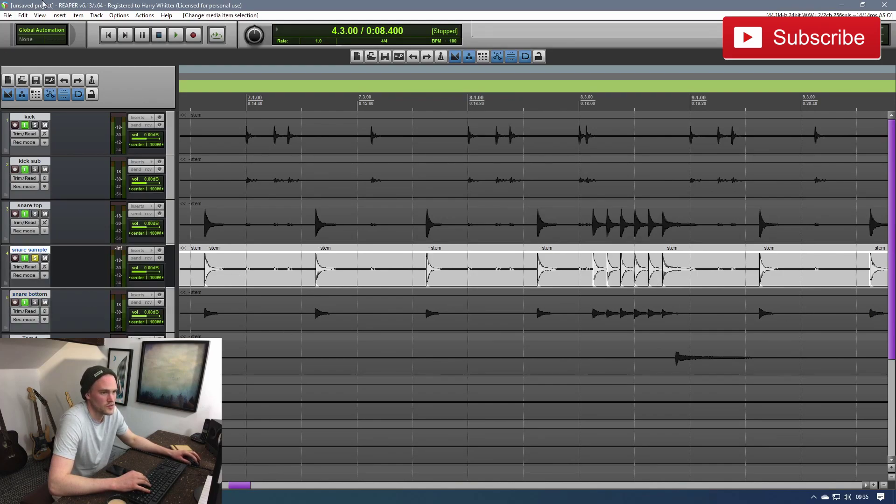
{"action": "left_click", "coordinate": [41, 16]}
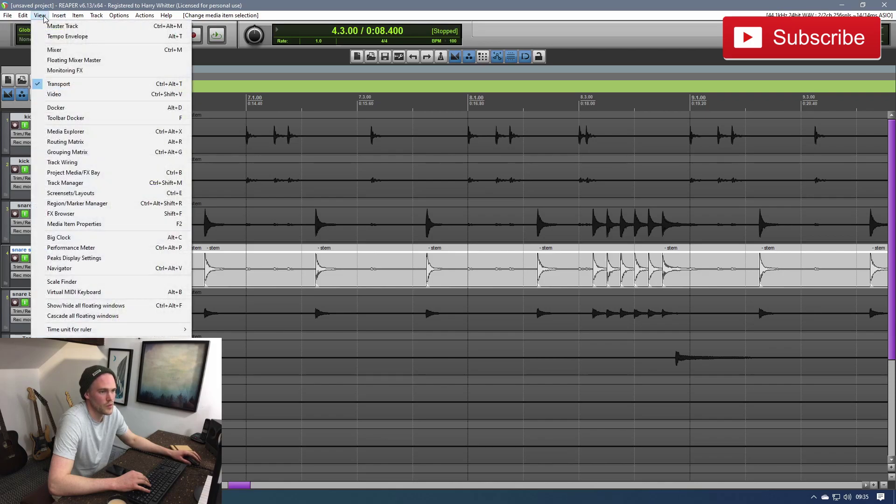
{"action": "left_click", "coordinate": [56, 133]}
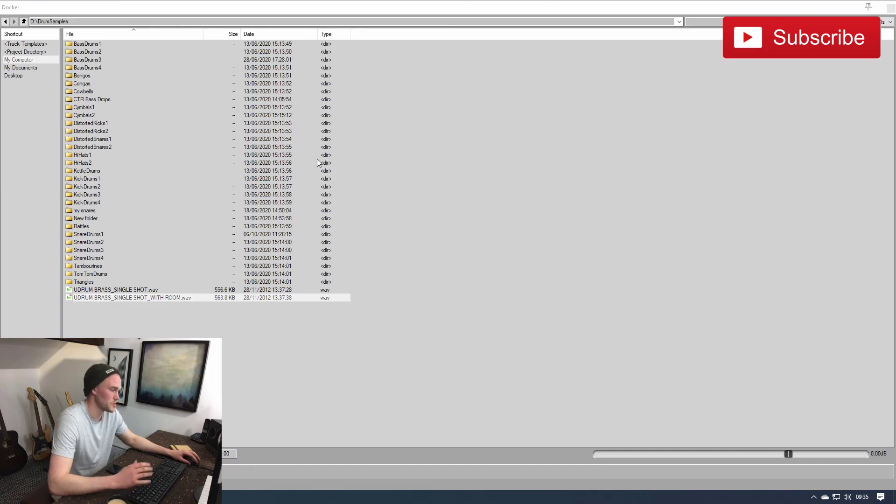
{"action": "left_click", "coordinate": [122, 297]}
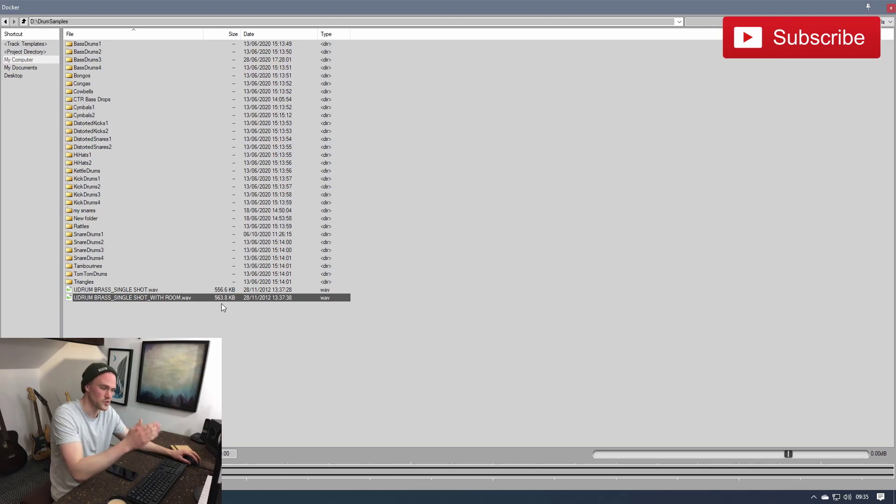
{"action": "right_click", "coordinate": [164, 299]}
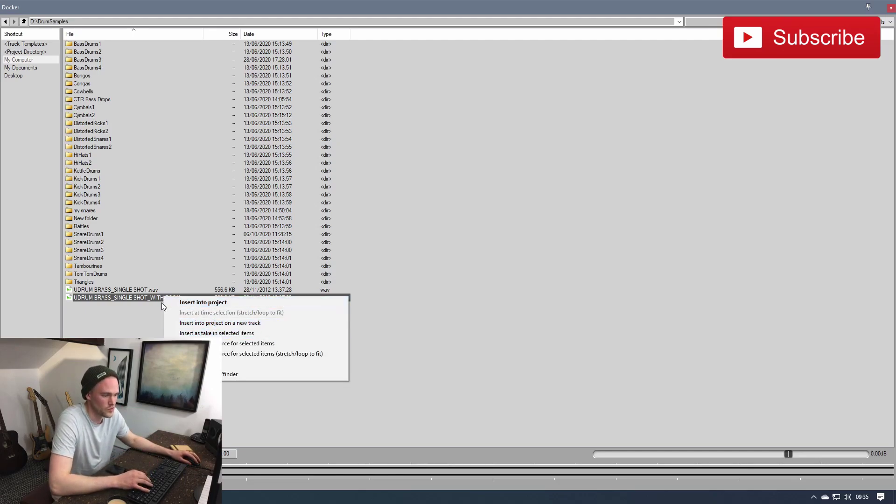
{"action": "left_click", "coordinate": [230, 344]}
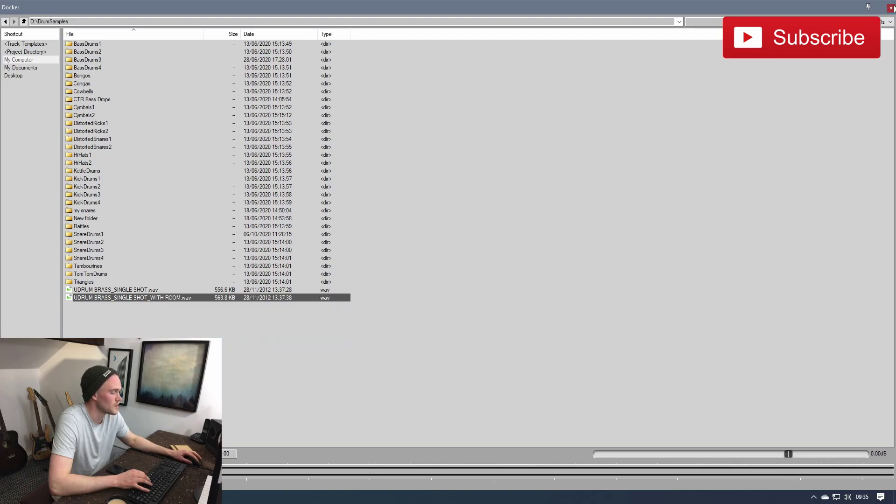
{"action": "left_click", "coordinate": [891, 8]}
Step: Play the replaced samples from 7.3.00 and delete the stray sample item at the start of the snare sample track
{"action": "left_click", "coordinate": [372, 107]}
{"action": "key", "text": "space"}
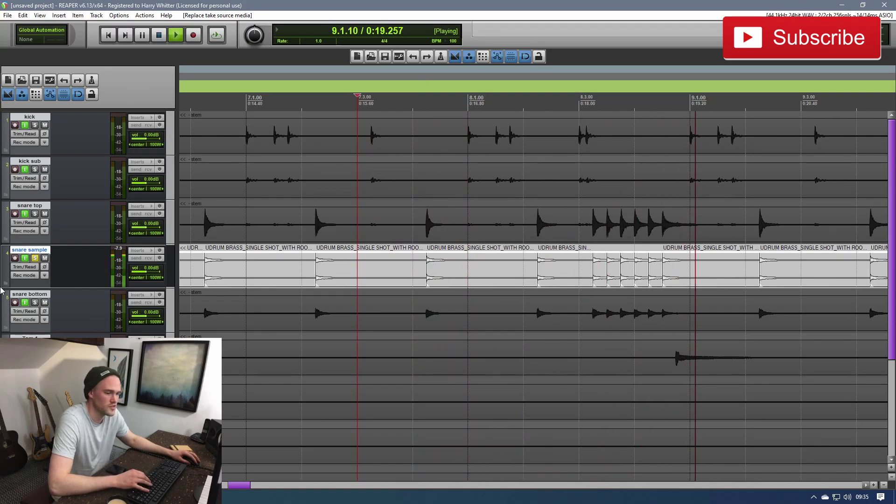
{"action": "scroll", "coordinate": [410, 286], "scroll_direction": "down", "scroll_amount": 5}
{"action": "scroll", "coordinate": [410, 286], "scroll_direction": "down", "scroll_amount": 2}
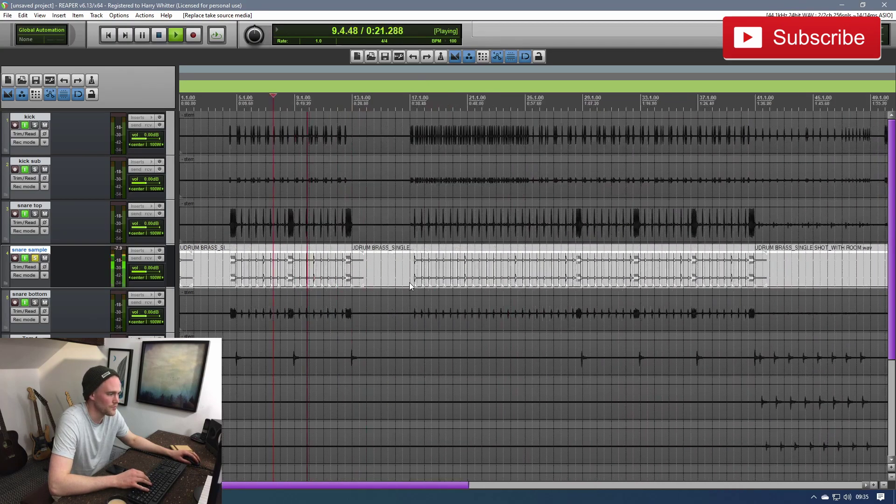
{"action": "left_click", "coordinate": [187, 273]}
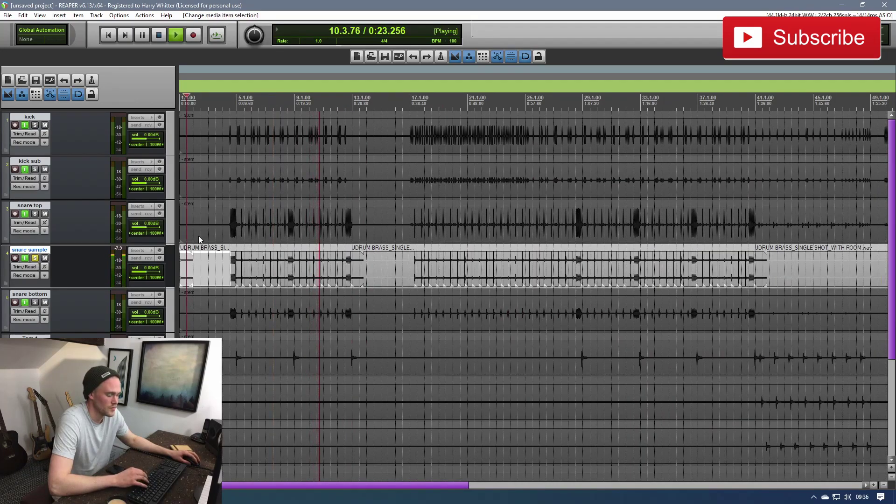
{"action": "key", "text": "Delete"}
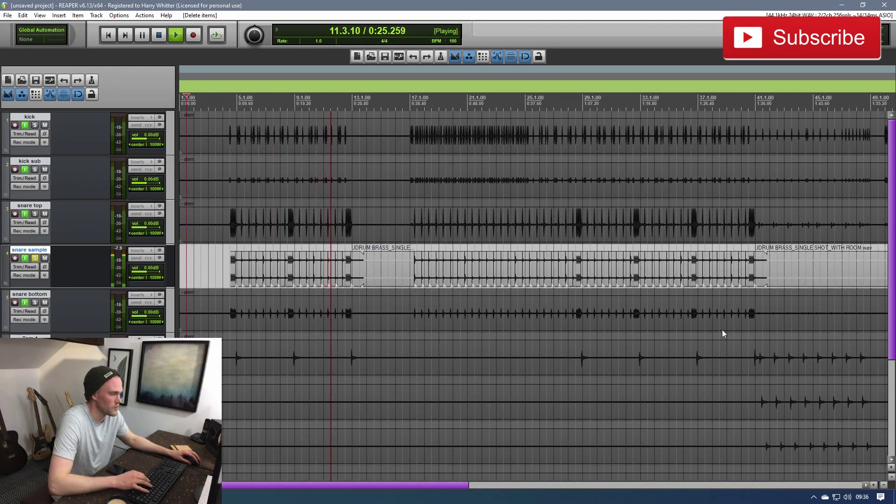
{"action": "scroll", "coordinate": [438, 308], "scroll_direction": "down", "scroll_amount": 3}
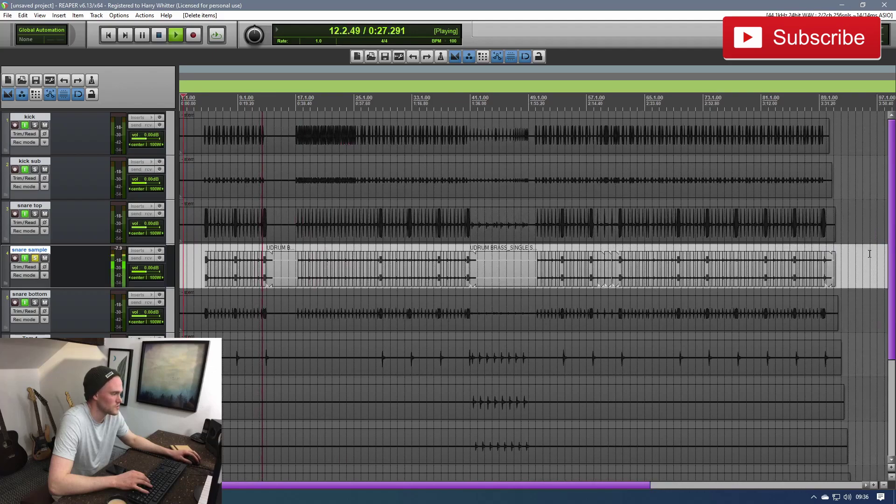
{"action": "scroll", "coordinate": [386, 284], "scroll_direction": "up", "scroll_amount": 5}
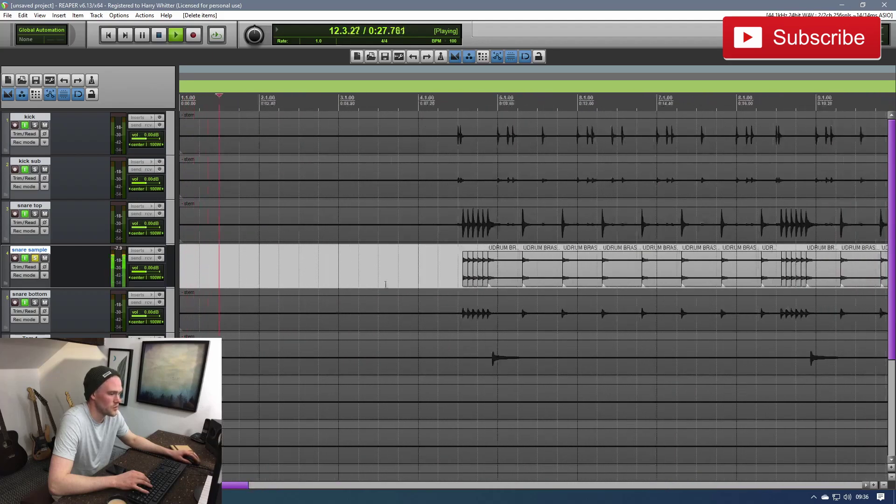
Step: Solo snare top alongside the snare sample track and play both from 4.2.00
{"action": "left_click", "coordinate": [34, 213]}
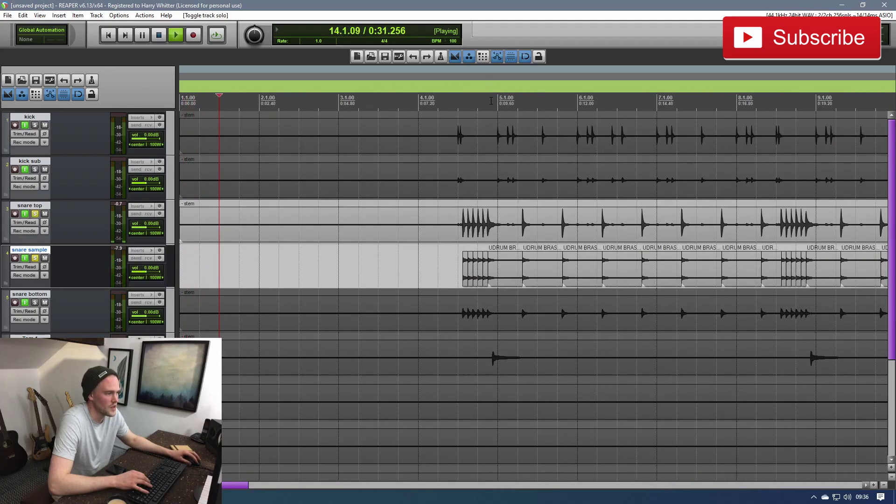
{"action": "left_click", "coordinate": [438, 100]}
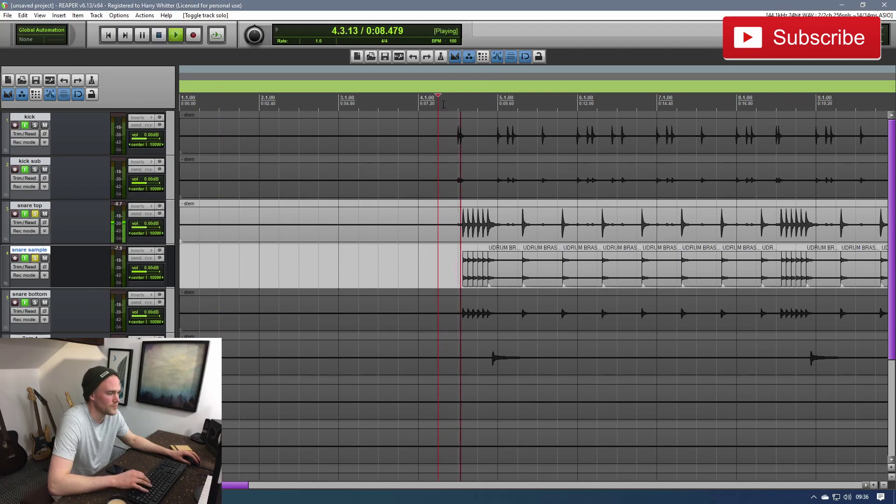
Step: Invert the snare sample track's phase and lower its volume to about -7.9 dB during playback
{"action": "left_click_drag", "start_coordinate": [146, 272], "coordinate": [145, 281]}
{"action": "left_click", "coordinate": [45, 267]}
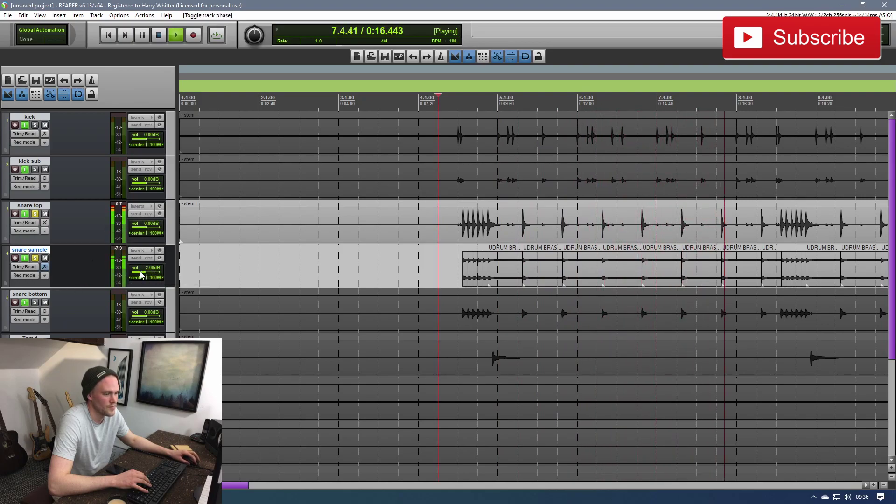
{"action": "left_click_drag", "start_coordinate": [144, 275], "coordinate": [137, 275]}
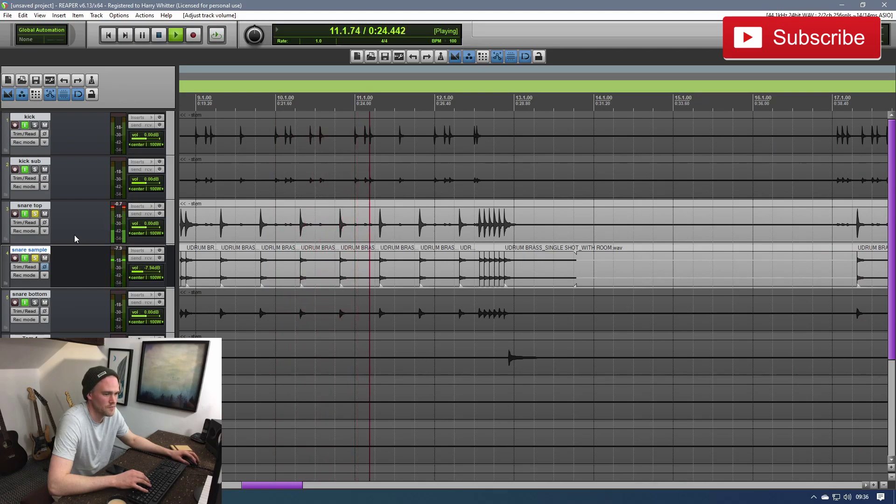
Step: Toggle the snare sample track's mute to compare the snare with and without it, and stop playback
{"action": "left_click", "coordinate": [45, 258]}
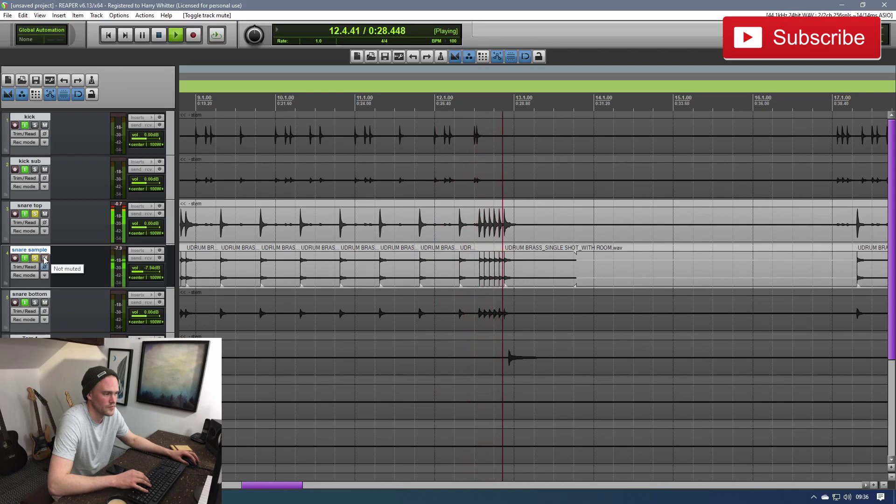
{"action": "key", "text": "space"}
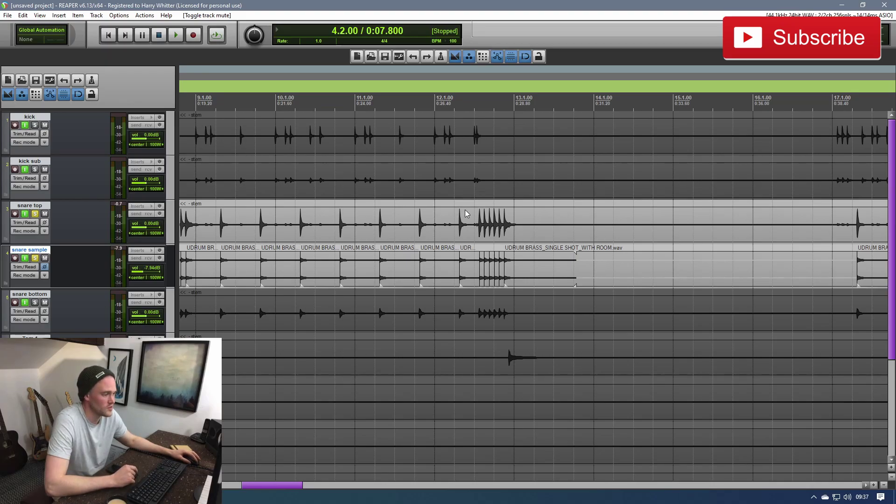
{"action": "scroll", "coordinate": [461, 212], "scroll_direction": "down", "scroll_amount": 5}
{"action": "scroll", "coordinate": [426, 240], "scroll_direction": "up", "scroll_amount": 2}
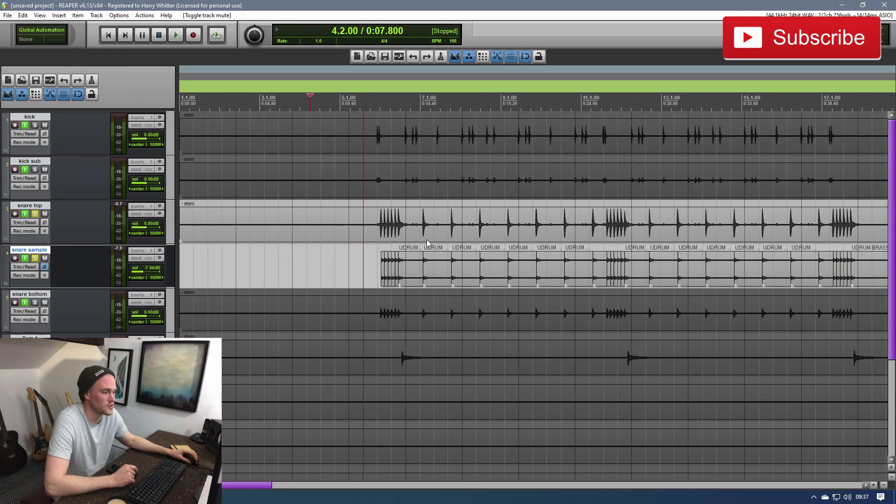